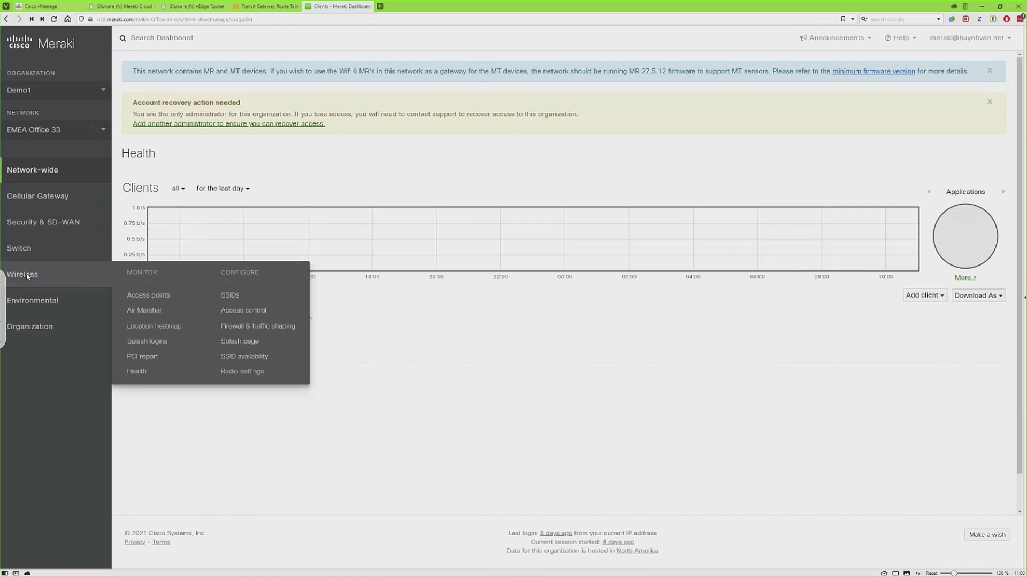
- Review the SSID configuration overview of EMEA Office 33 and the list of networks in the Demo1 organization
{"action": "left_click", "coordinate": [235, 297]}
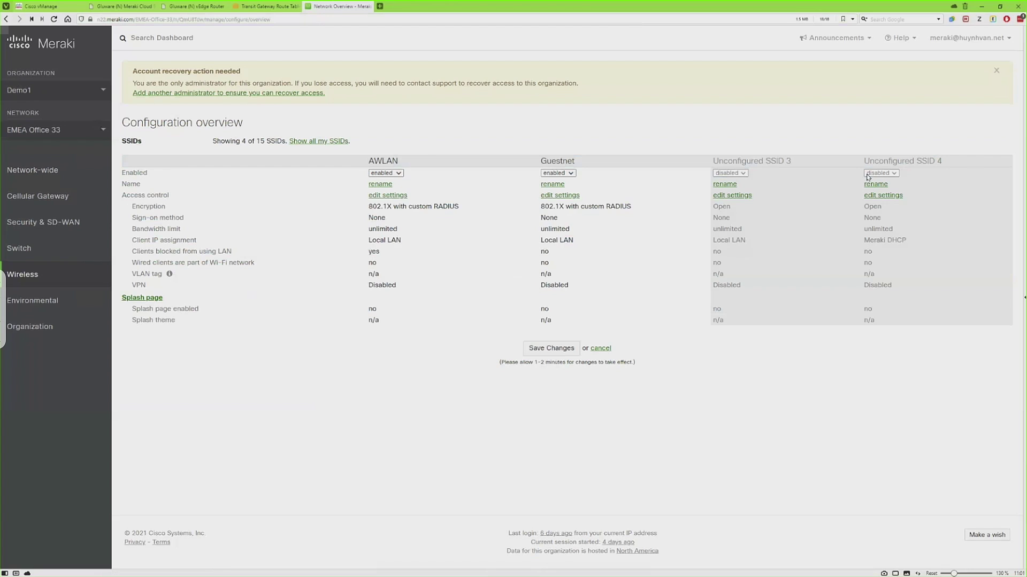
{"action": "left_click", "coordinate": [102, 135]}
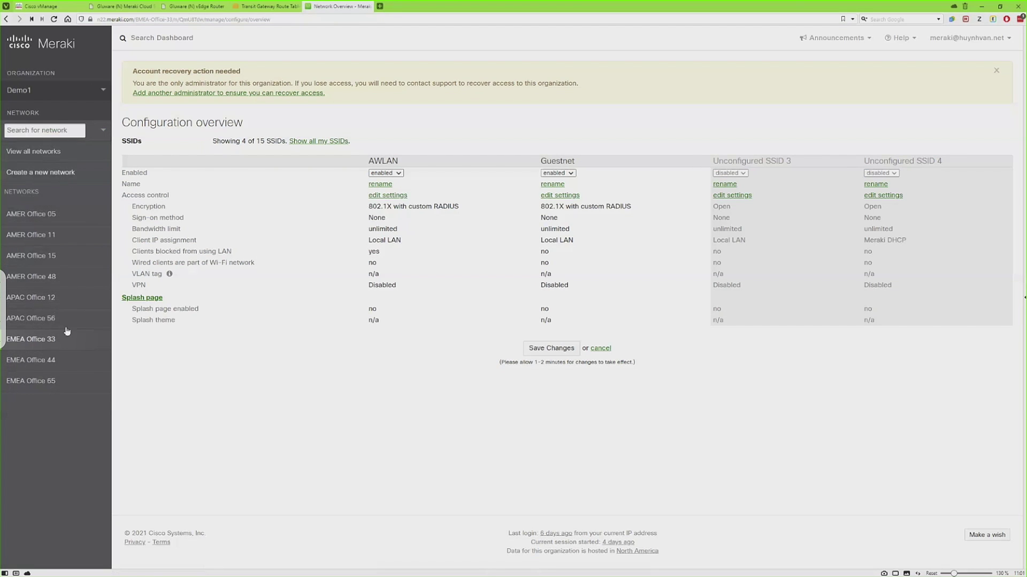
{"action": "left_click", "coordinate": [270, 431]}
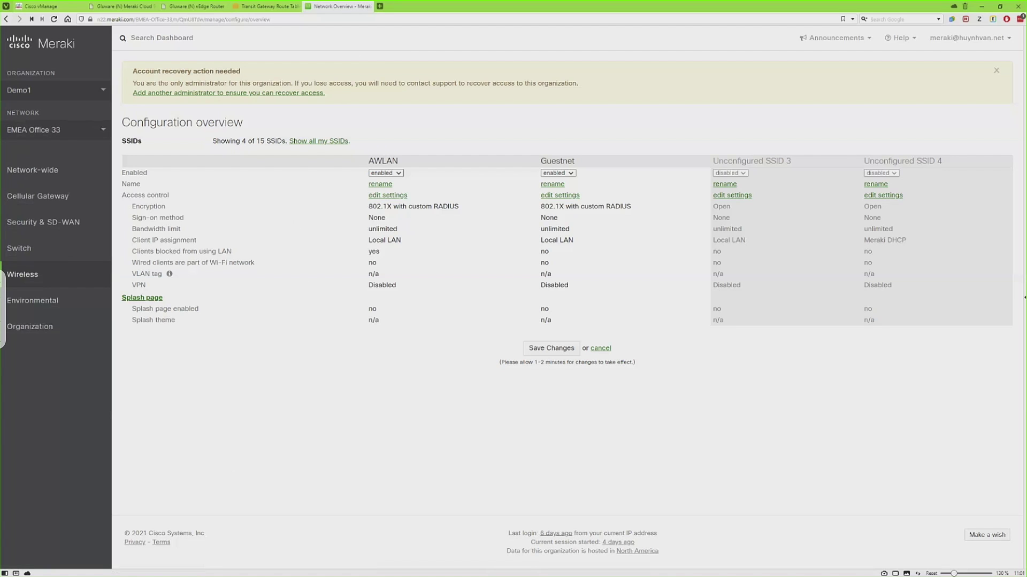
- Switch to Gluware and start the workflow importing organizations and networks from the Meraki Cloud API for My Meraki Cloud Service
{"action": "left_click", "coordinate": [132, 6]}
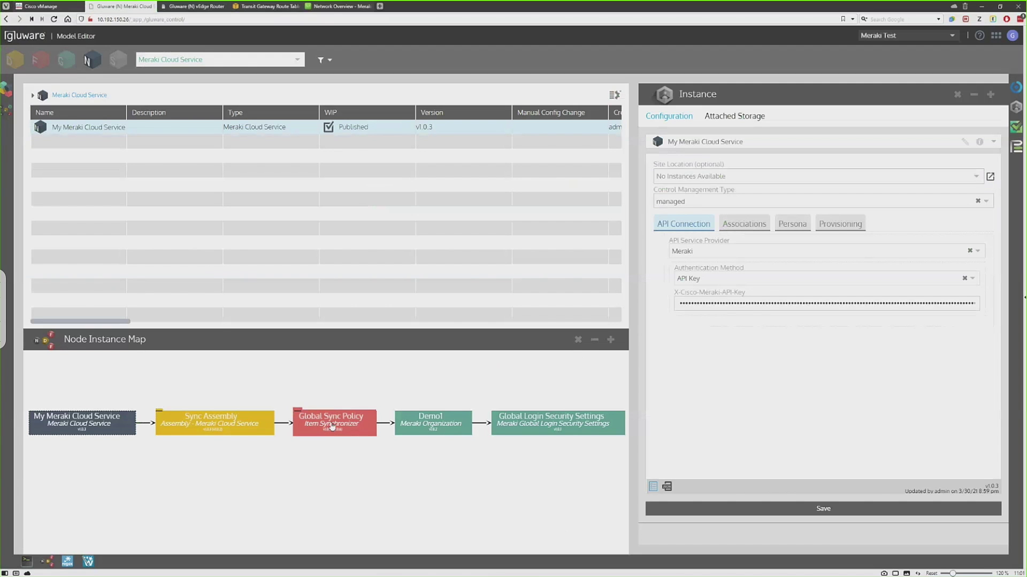
{"action": "right_click", "coordinate": [100, 428]}
{"action": "mouse_move", "coordinate": [161, 431]}
{"action": "left_click", "coordinate": [203, 430]}
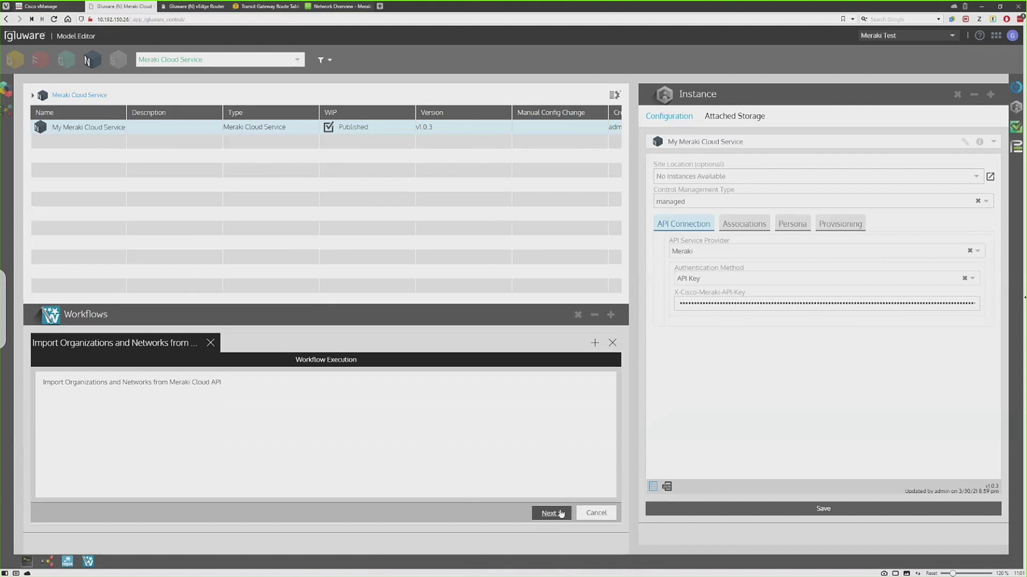
{"action": "left_click", "coordinate": [550, 512]}
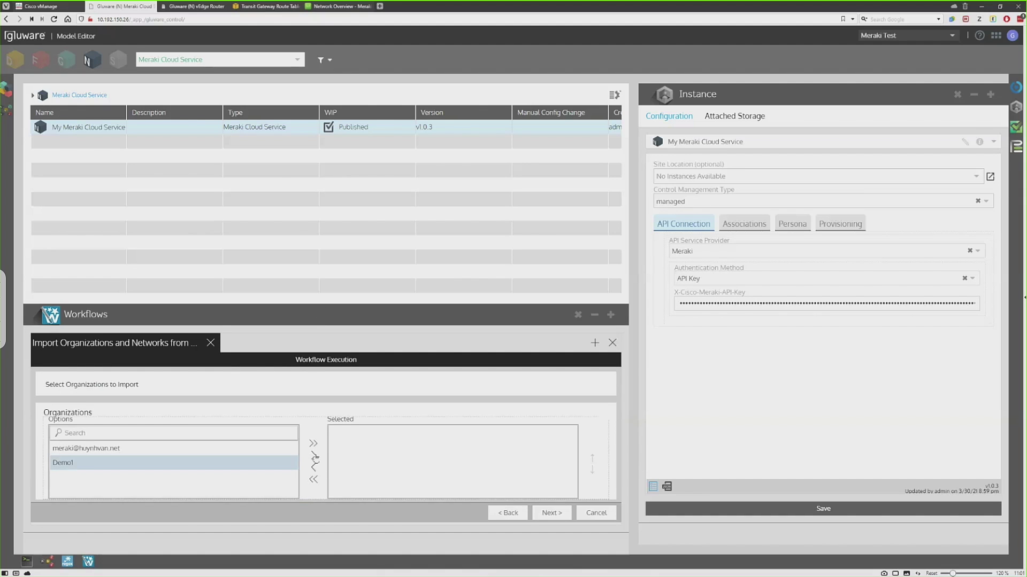
- Import the Demo1 organization with all of its networks, then close the finished workflow
{"action": "left_click", "coordinate": [316, 459]}
{"action": "left_click", "coordinate": [550, 513]}
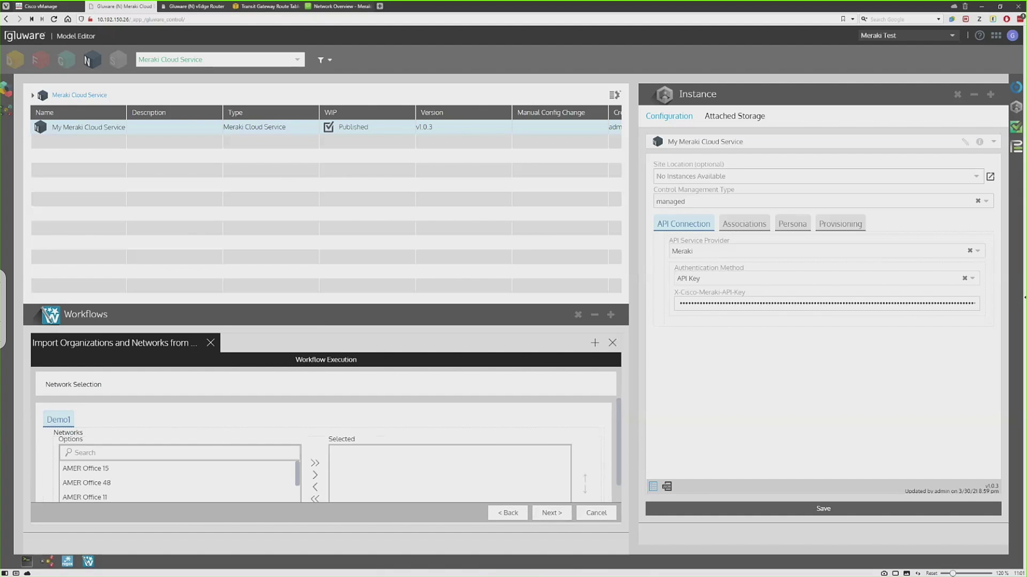
{"action": "left_click", "coordinate": [315, 463]}
{"action": "left_click", "coordinate": [553, 514]}
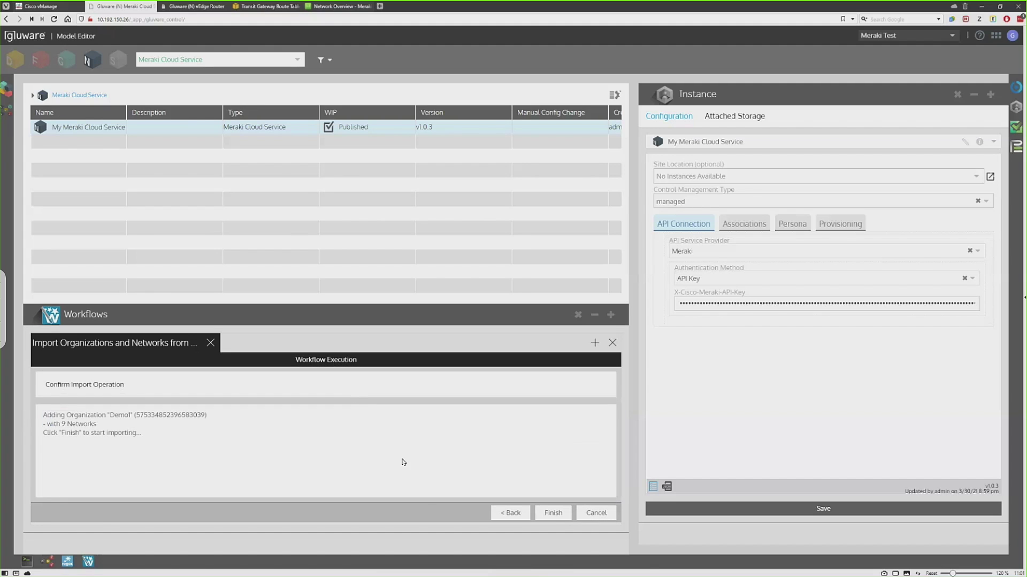
{"action": "left_click", "coordinate": [553, 513]}
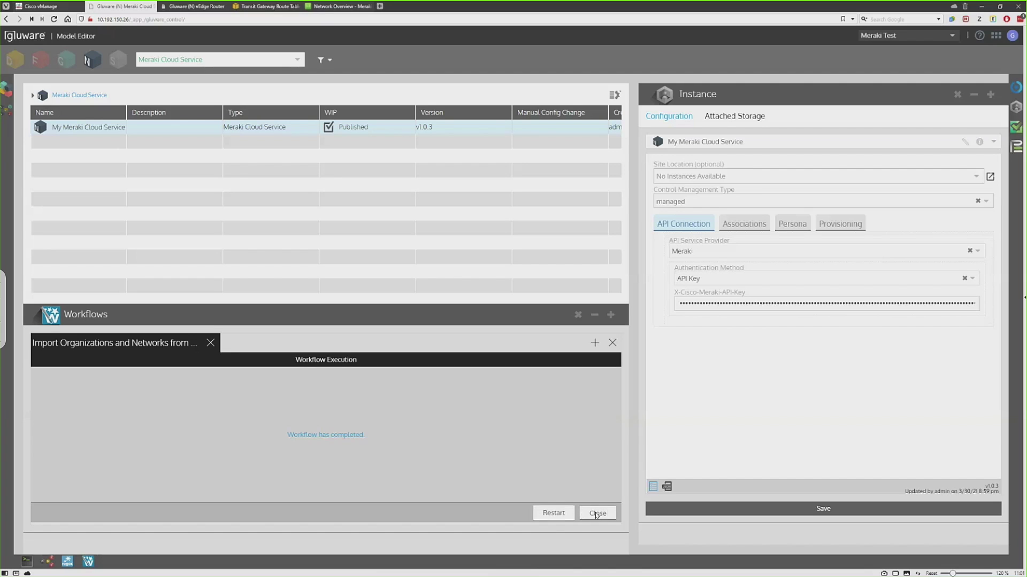
{"action": "left_click", "coordinate": [597, 514]}
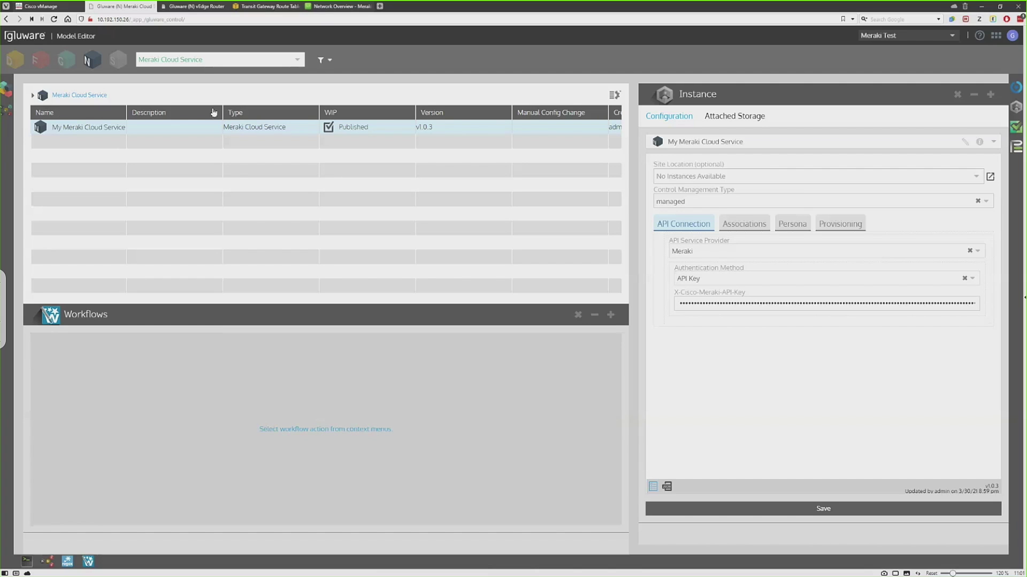
{"action": "left_click", "coordinate": [578, 316]}
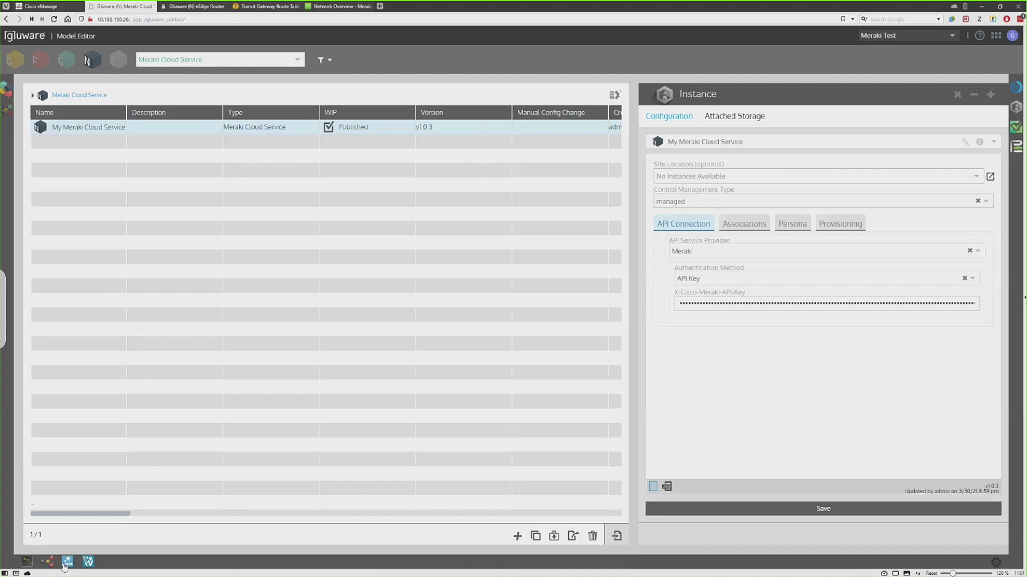
- Show the node instance map and open the Global Sync Policy from it
{"action": "left_click", "coordinate": [65, 564]}
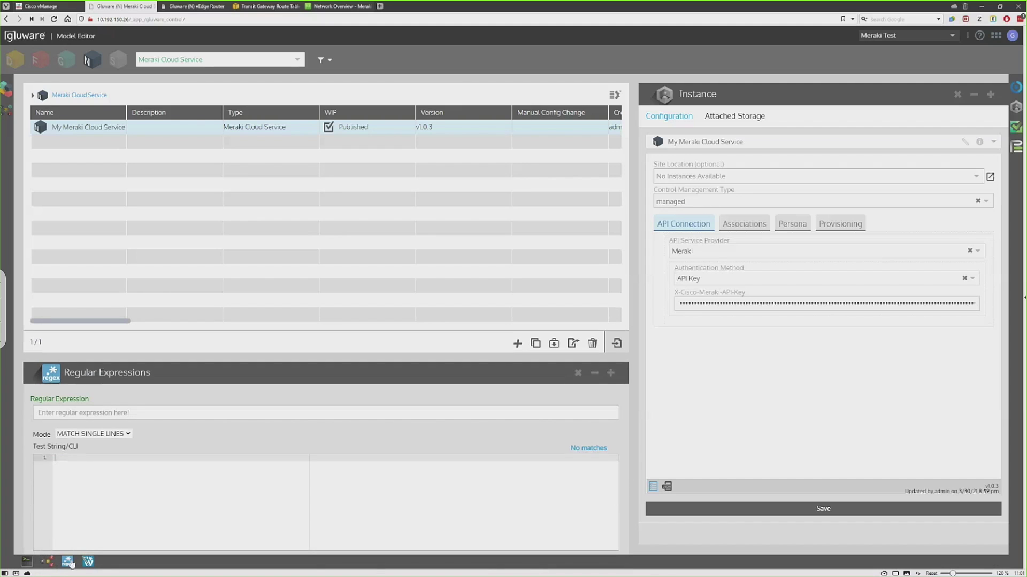
{"action": "left_click", "coordinate": [47, 561]}
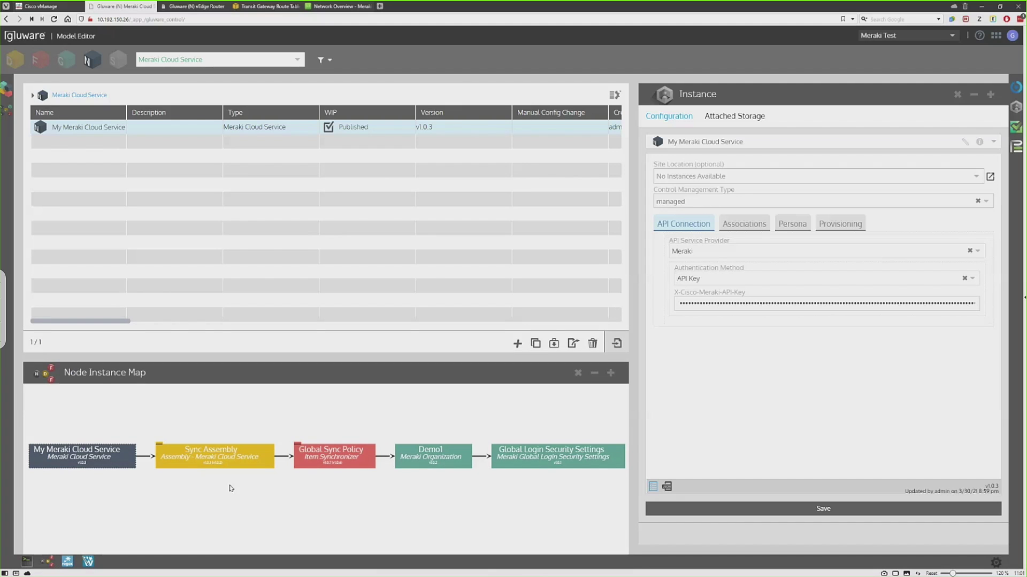
{"action": "left_click", "coordinate": [338, 464]}
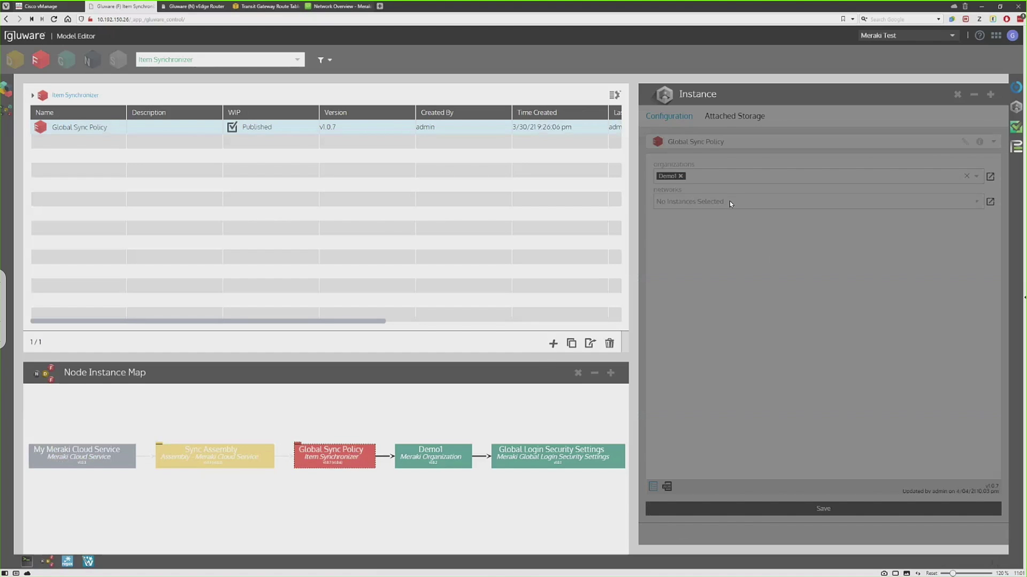
- Add AMER Office 05, 11, 15 and 48 to the networks of the Global Sync Policy
{"action": "left_click", "coordinate": [729, 201]}
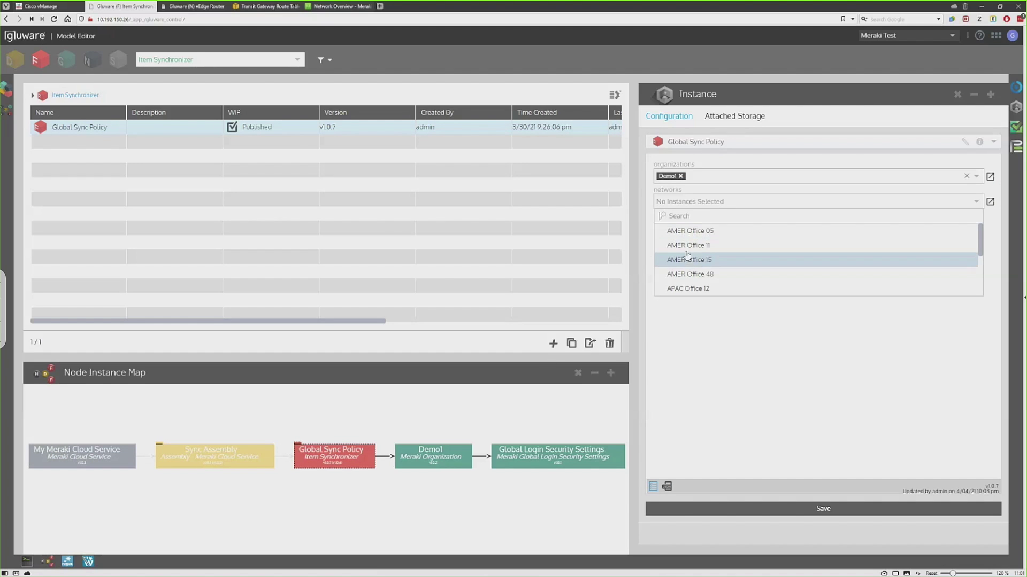
{"action": "left_click", "coordinate": [666, 235]}
{"action": "left_click", "coordinate": [666, 246]}
{"action": "left_click", "coordinate": [666, 261]}
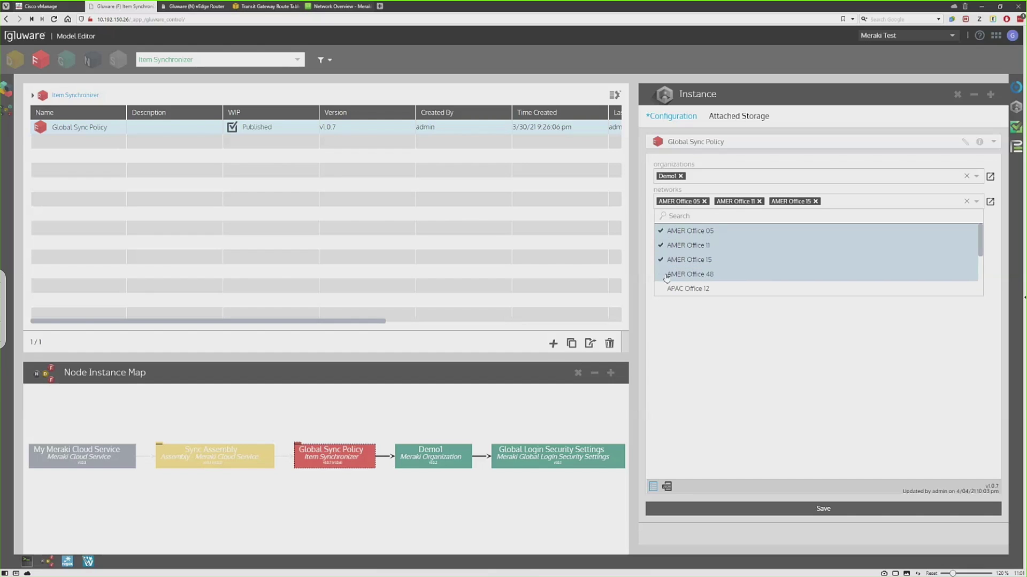
{"action": "left_click", "coordinate": [667, 273]}
- Add APAC Office 12 and 56 and EMEA Office 33, 44 and 65 to the policy's networks and save it
{"action": "scroll", "coordinate": [667, 252], "scroll_direction": "down", "scroll_amount": 1}
{"action": "left_click", "coordinate": [667, 250]}
{"action": "left_click", "coordinate": [662, 265]}
{"action": "left_click", "coordinate": [661, 265]}
{"action": "scroll", "coordinate": [660, 272], "scroll_direction": "down", "scroll_amount": 1}
{"action": "left_click", "coordinate": [659, 273]}
{"action": "left_click", "coordinate": [660, 275]}
{"action": "left_click", "coordinate": [660, 265]}
{"action": "left_click", "coordinate": [662, 235]}
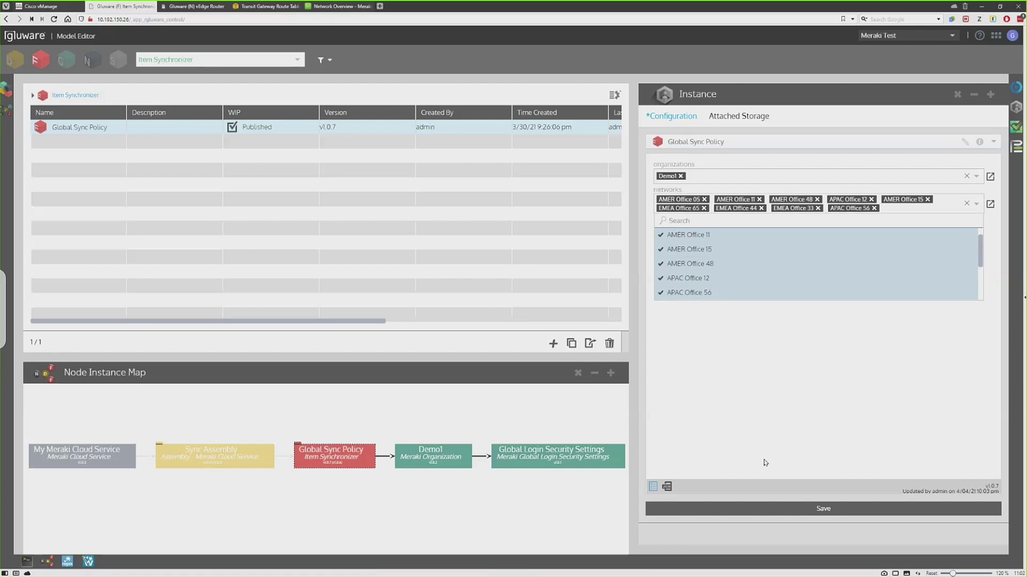
{"action": "left_click", "coordinate": [740, 509]}
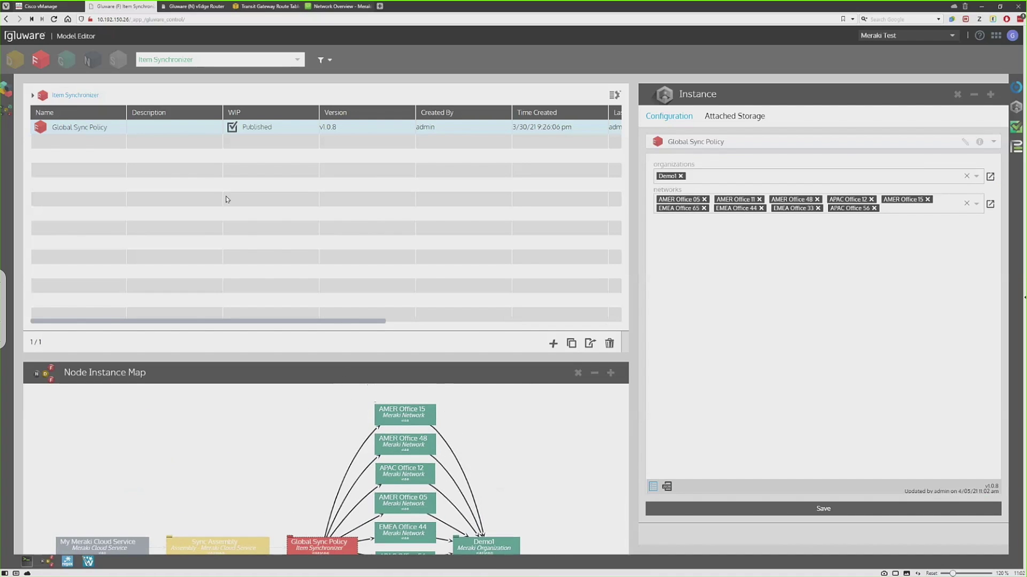
- Select the nine AMER, APAC and EMEA office Meraki networks and open them for bulk editing
{"action": "left_click", "coordinate": [65, 60]}
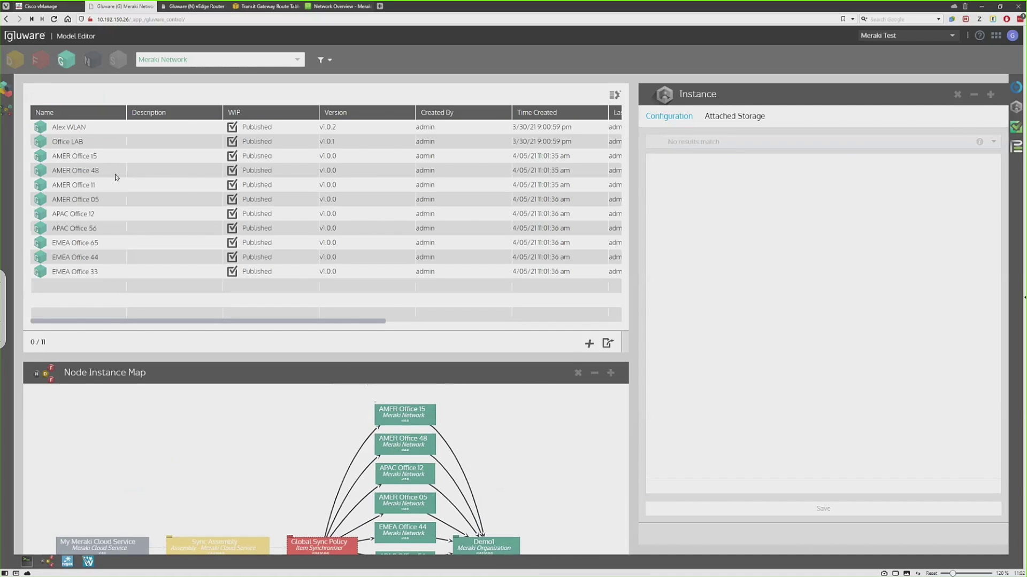
{"action": "left_click", "coordinate": [77, 161]}
{"action": "left_click", "coordinate": [80, 271], "text": "shift"}
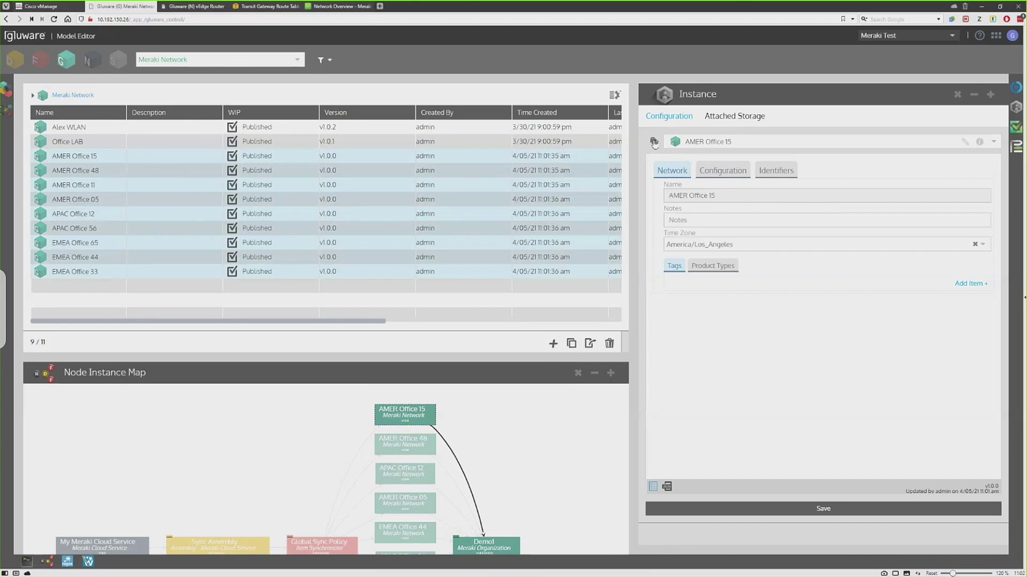
{"action": "left_click", "coordinate": [654, 142]}
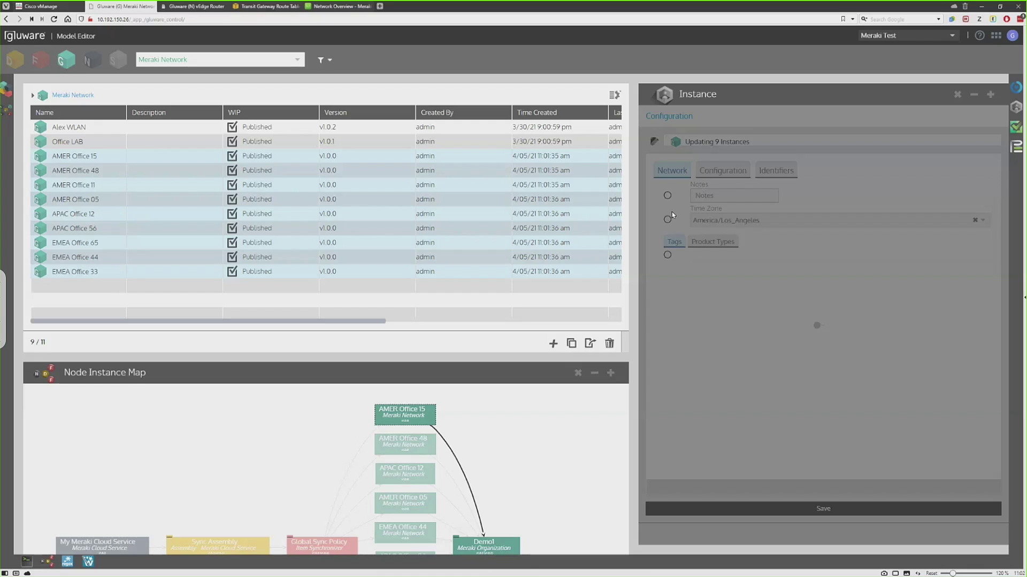
- Enable the time zone update for the selected networks and set it to GMT-0
{"action": "left_click", "coordinate": [667, 219]}
{"action": "left_click", "coordinate": [756, 224]}
{"action": "type", "text": "gmt"}
{"action": "scroll", "coordinate": [760, 278], "scroll_direction": "down", "scroll_amount": 3}
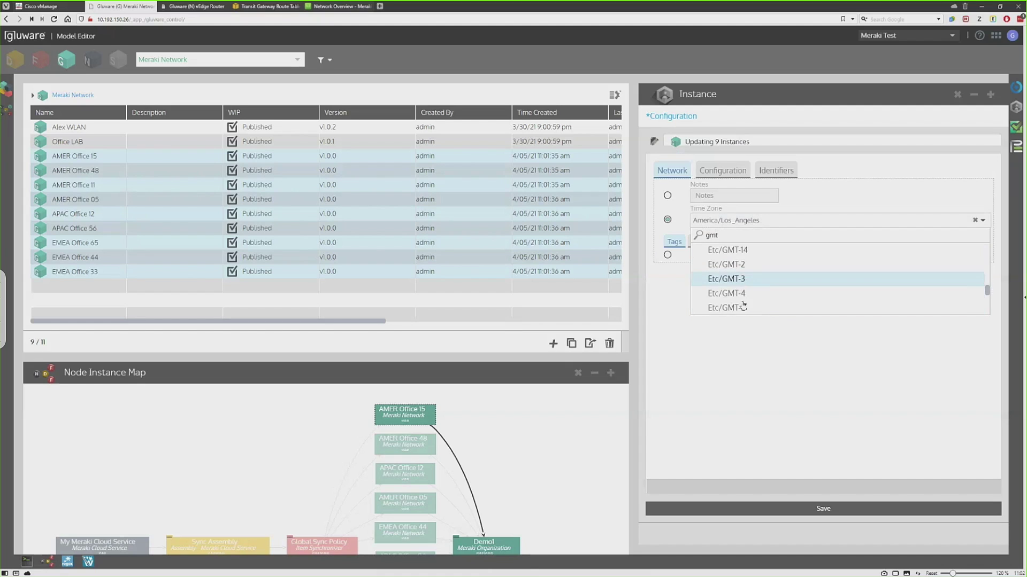
{"action": "left_click", "coordinate": [741, 294]}
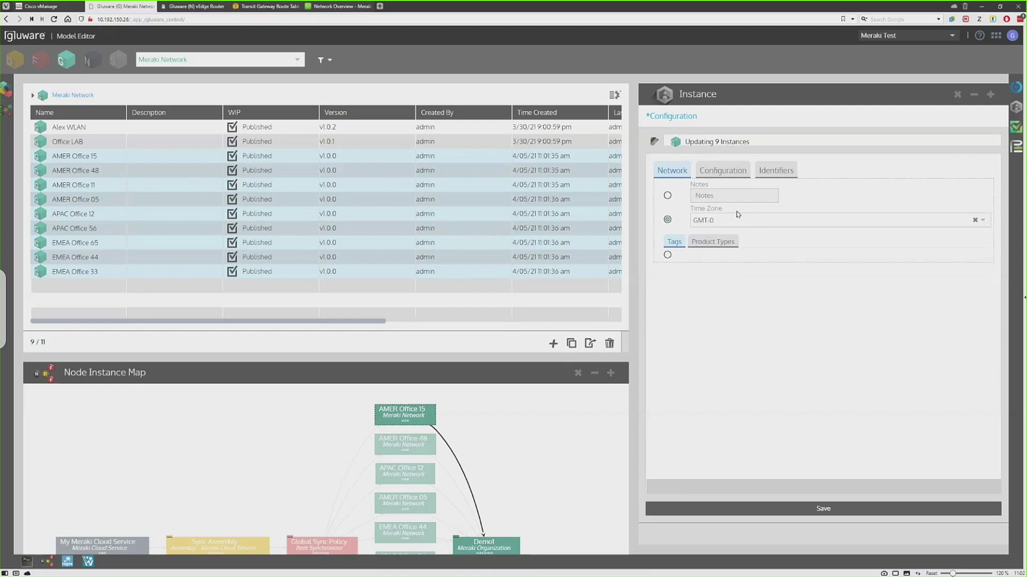
- Add Netflow, Network, SNMP and Syslog settings to the configuration of the selected networks
{"action": "left_click", "coordinate": [718, 171]}
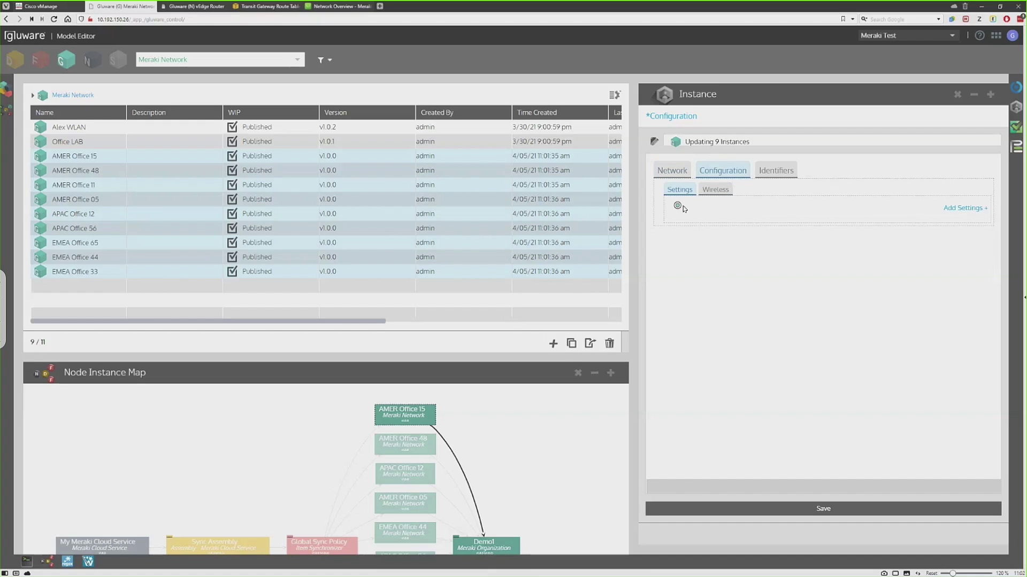
{"action": "left_click", "coordinate": [957, 214]}
{"action": "left_click", "coordinate": [957, 219]}
{"action": "left_click", "coordinate": [962, 254]}
{"action": "left_click", "coordinate": [956, 283]}
{"action": "left_click", "coordinate": [959, 298]}
{"action": "left_click", "coordinate": [960, 323]}
{"action": "left_click", "coordinate": [959, 333]}
{"action": "left_click", "coordinate": [957, 362]}
- Assign the policies Netflow OFF, Corporate Network Settings, Corporate Snmpv2c Settings and AMER Syslog Servers to the matching settings
{"action": "left_click", "coordinate": [765, 225]}
{"action": "left_click", "coordinate": [735, 249]}
{"action": "left_click", "coordinate": [743, 270]}
{"action": "left_click", "coordinate": [748, 299]}
{"action": "left_click", "coordinate": [754, 310]}
{"action": "left_click", "coordinate": [765, 339]}
{"action": "left_click", "coordinate": [765, 350]}
{"action": "left_click", "coordinate": [769, 379]}
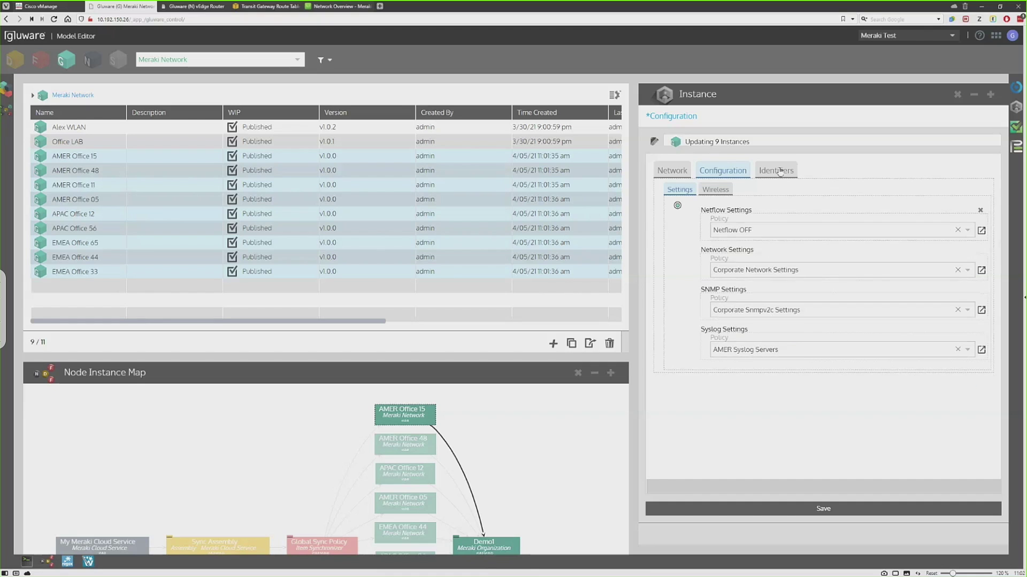
- Add SSID #1, SSID #2 and SSID #3 settings to the wireless configuration of the selected networks
{"action": "left_click", "coordinate": [715, 190]}
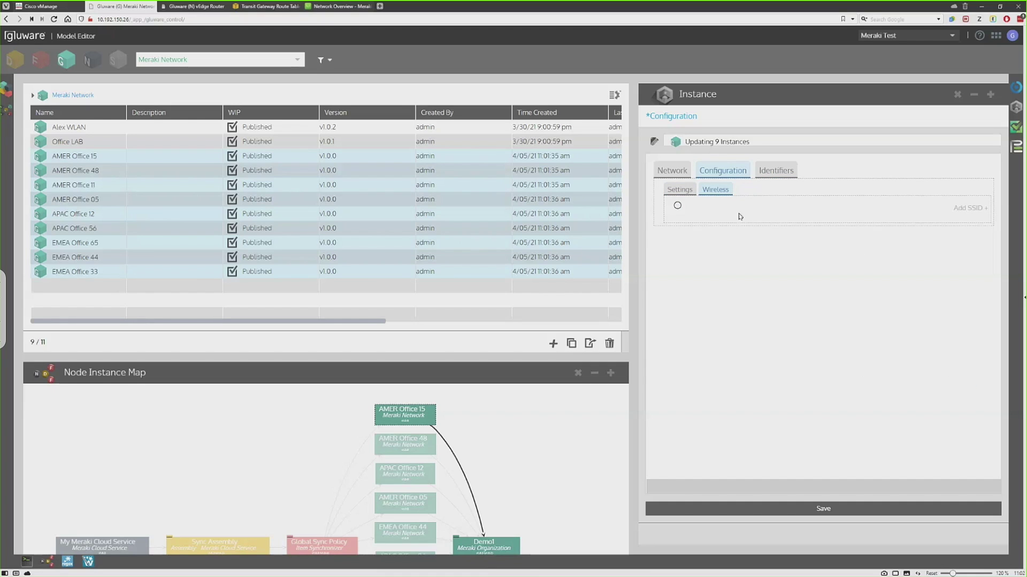
{"action": "left_click", "coordinate": [972, 209]}
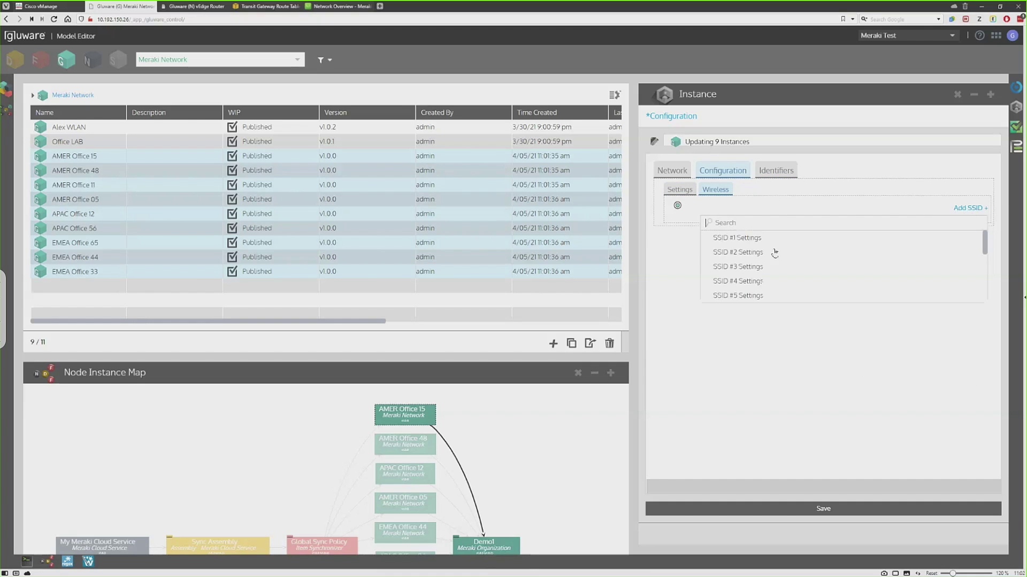
{"action": "left_click", "coordinate": [771, 236]}
{"action": "left_click", "coordinate": [973, 251]}
{"action": "left_click", "coordinate": [808, 285]}
{"action": "left_click", "coordinate": [959, 291]}
{"action": "left_click", "coordinate": [800, 340]}
- Assign Corporate SSID to SSID #1, Guestnet to SSID #2 and NFDx to SSID #3, then save the bulk update
{"action": "left_click", "coordinate": [778, 231]}
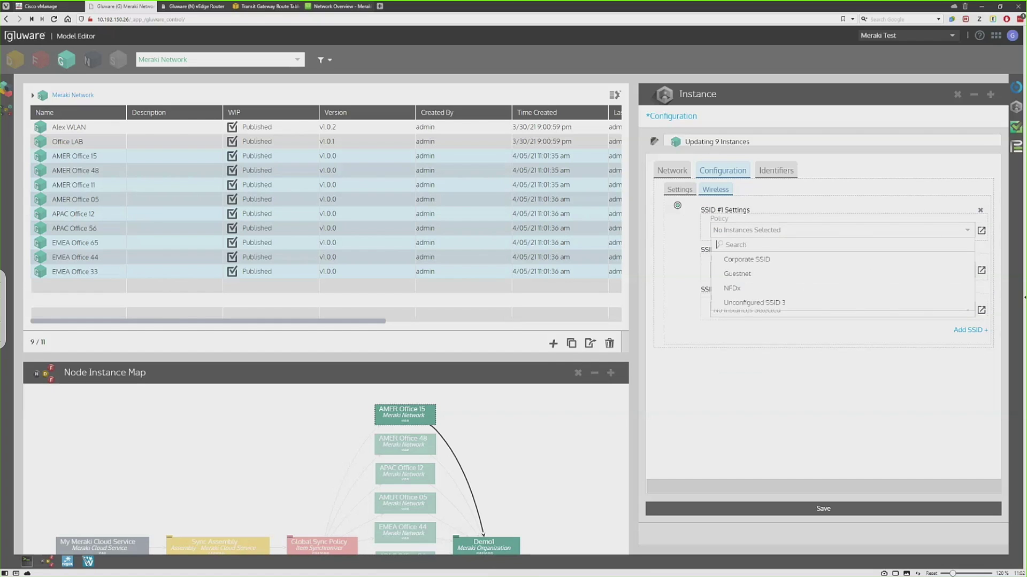
{"action": "left_click", "coordinate": [753, 262]}
{"action": "left_click", "coordinate": [748, 271]}
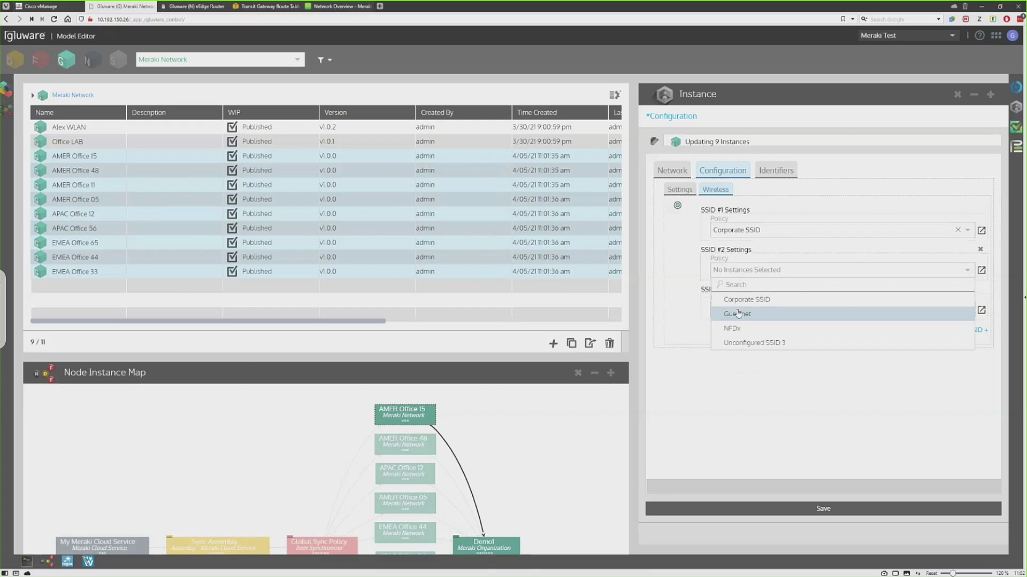
{"action": "left_click", "coordinate": [737, 314]}
{"action": "left_click", "coordinate": [759, 307]}
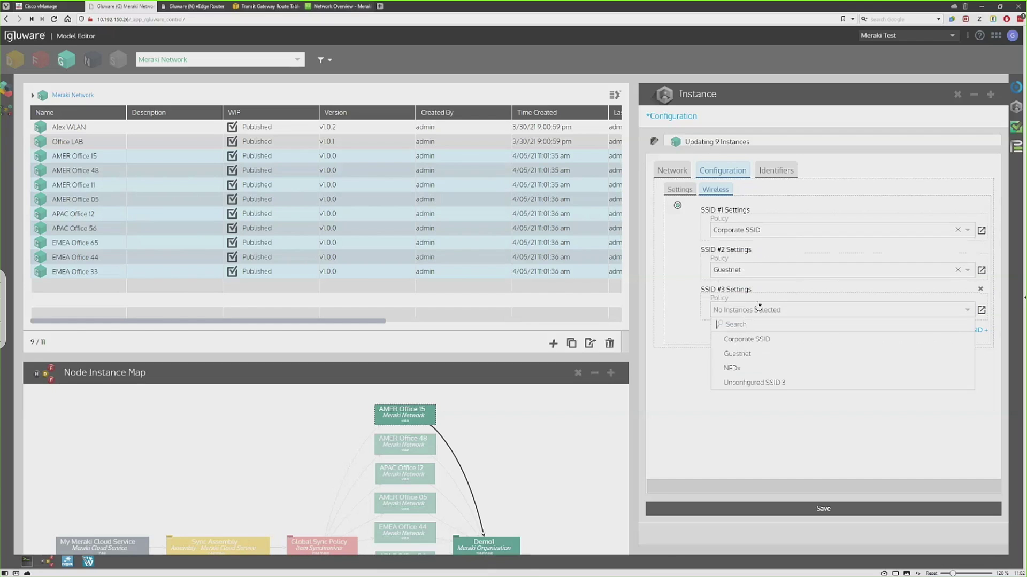
{"action": "left_click", "coordinate": [729, 370]}
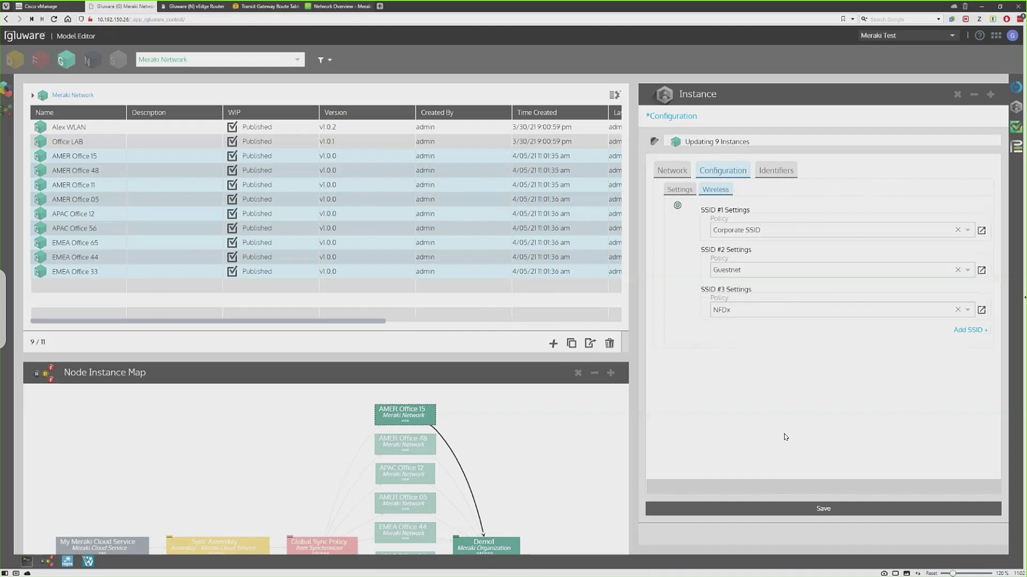
{"action": "left_click", "coordinate": [782, 507]}
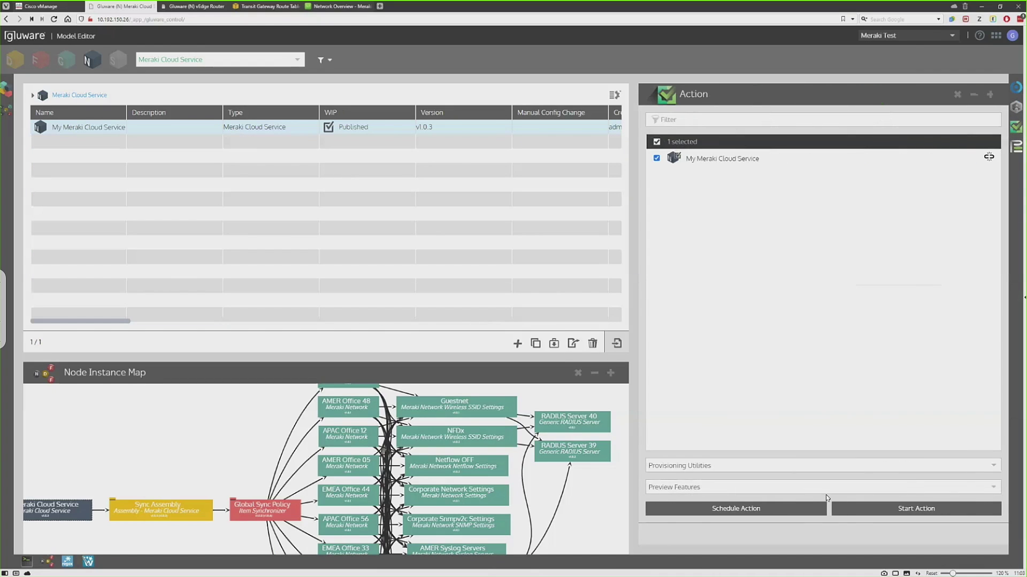
- Run the Provision Features action on My Meraki Cloud Service without a name or comment and open its provisioning log
{"action": "left_click", "coordinate": [850, 487]}
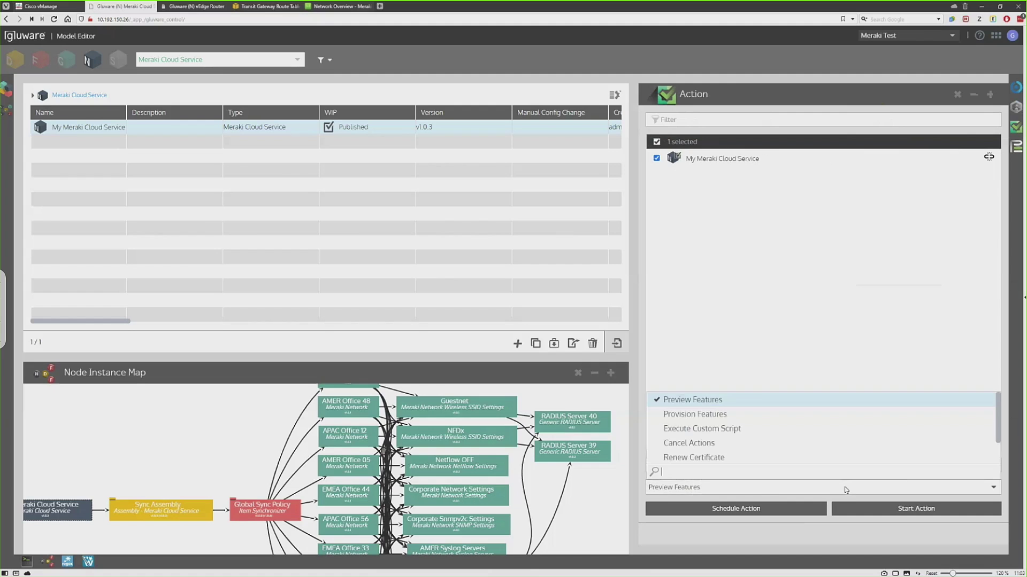
{"action": "left_click", "coordinate": [798, 415]}
{"action": "left_click", "coordinate": [876, 512]}
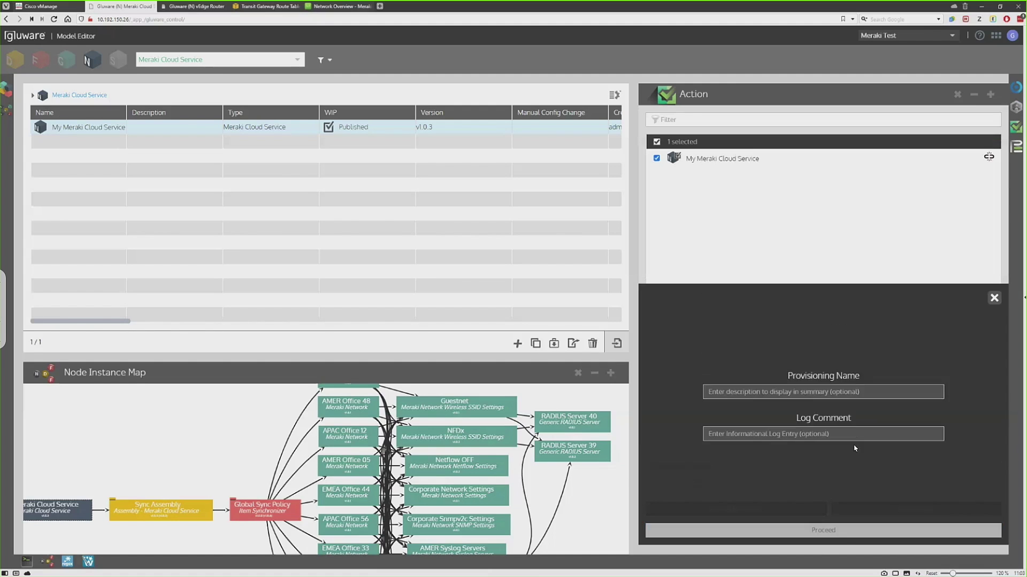
{"action": "left_click", "coordinate": [851, 530]}
{"action": "left_click", "coordinate": [1016, 147]}
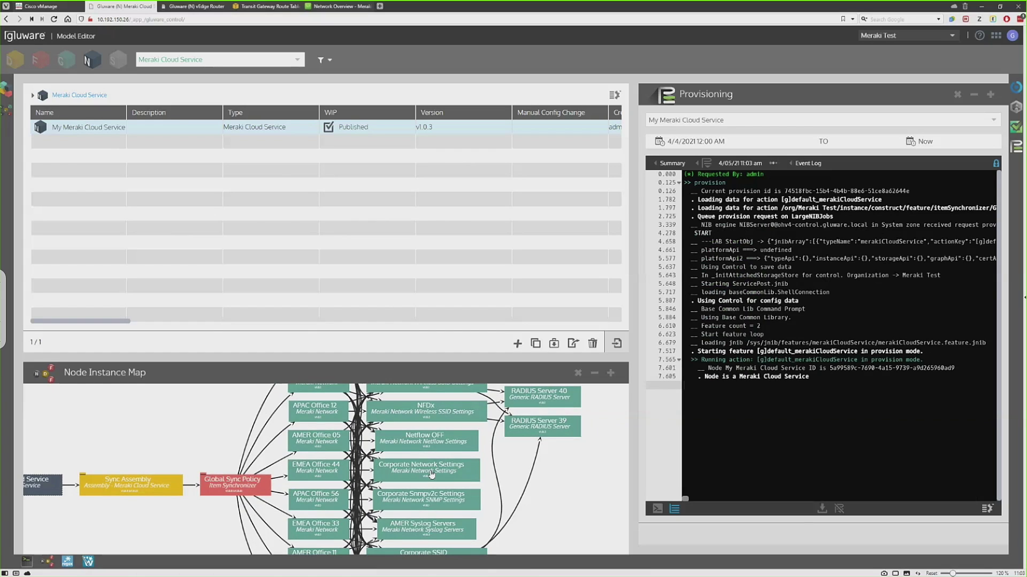
- Inspect the configurations of Corporate Network Settings, Corporate Snmpv2c Settings and AMER Syslog Servers from the node instance map
{"action": "left_click", "coordinate": [431, 474]}
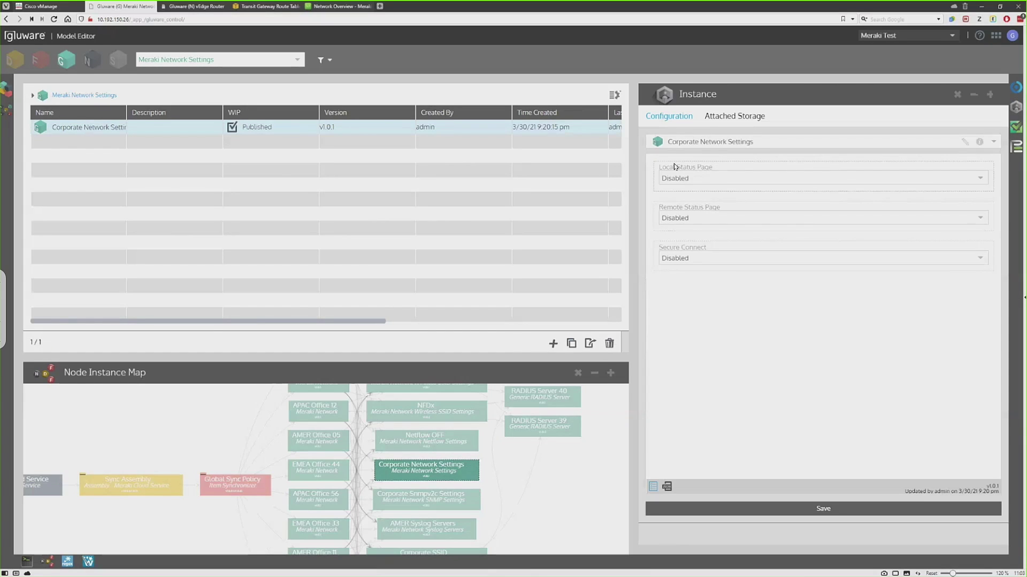
{"action": "left_click", "coordinate": [452, 503]}
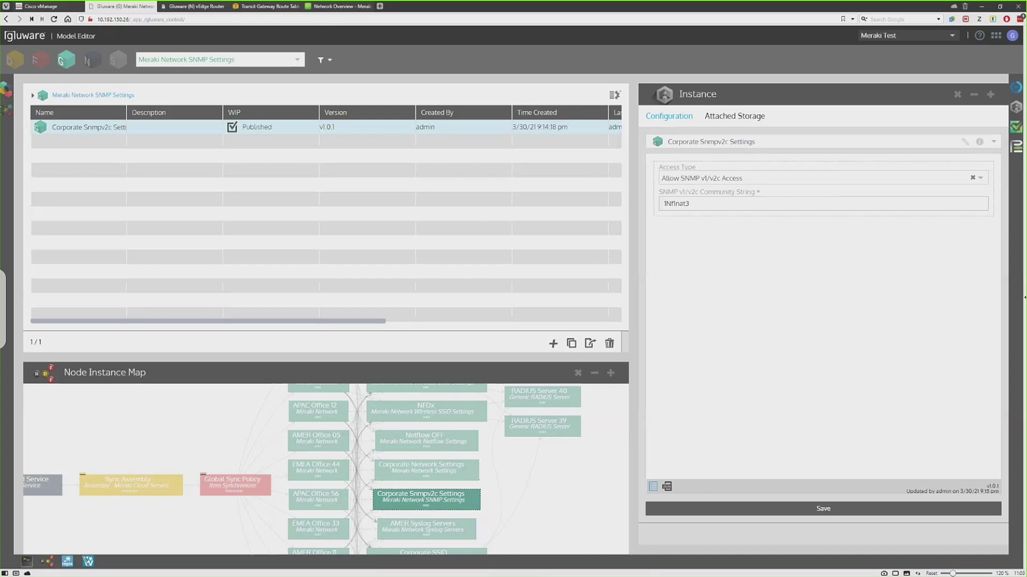
{"action": "left_click", "coordinate": [426, 533]}
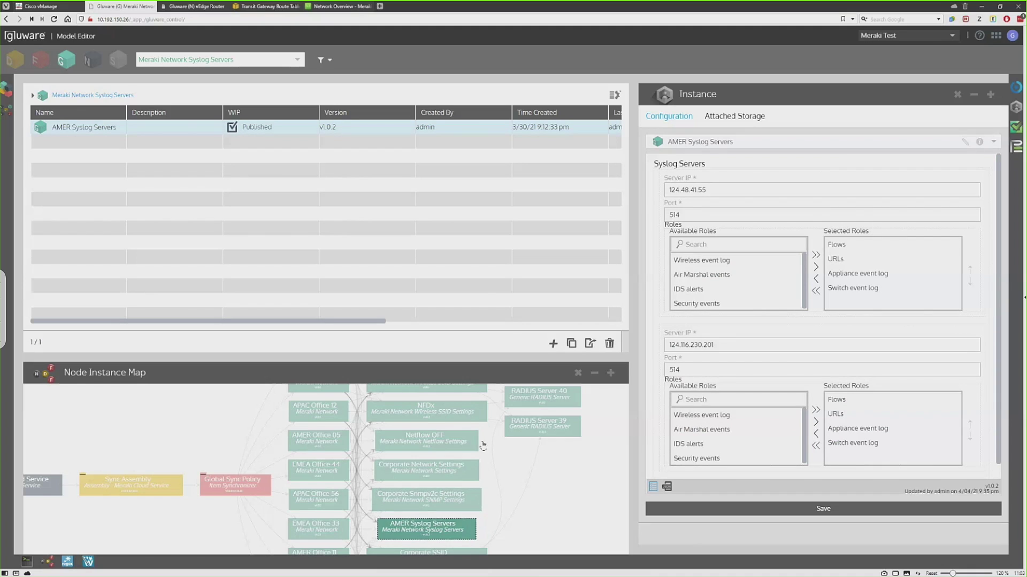
- Review the full Corporate SSID configuration and trace its links to the RADIUS servers in the node instance map
{"action": "scroll", "coordinate": [481, 481], "scroll_direction": "down", "scroll_amount": 2}
{"action": "left_click", "coordinate": [452, 470]}
{"action": "scroll", "coordinate": [779, 248], "scroll_direction": "down", "scroll_amount": 9}
{"action": "scroll", "coordinate": [785, 307], "scroll_direction": "up", "scroll_amount": 10}
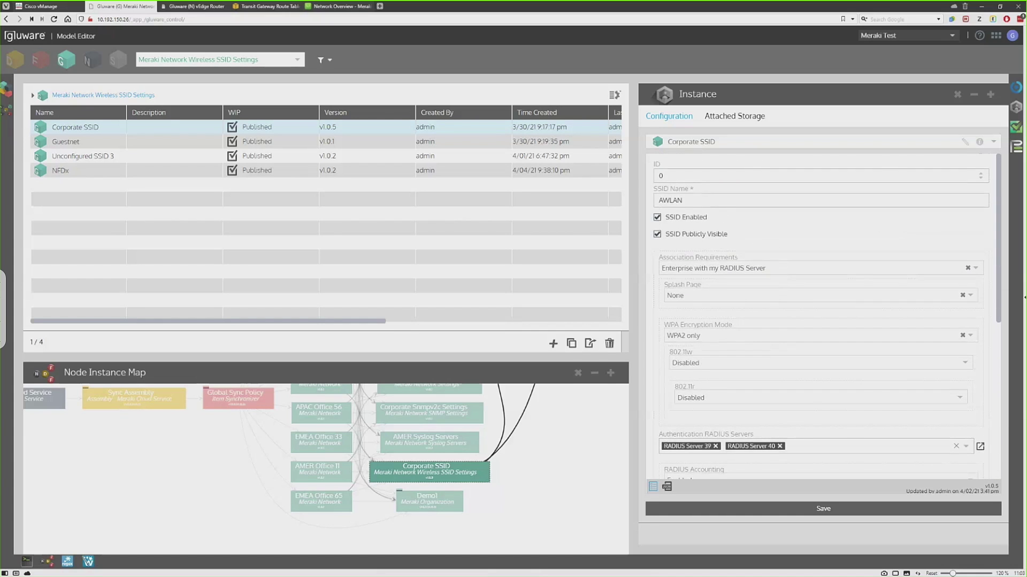
{"action": "left_click_drag", "start_coordinate": [512, 441], "coordinate": [532, 492]}
{"action": "left_click_drag", "start_coordinate": [546, 444], "coordinate": [502, 524]}
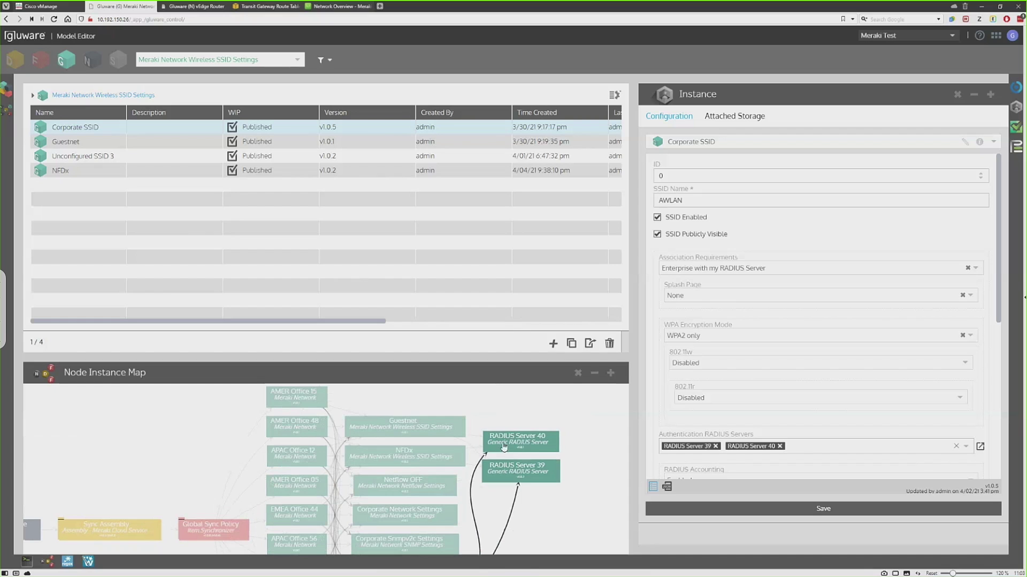
- Open the NFDx wireless SSID settings from the node instance map and review their configuration
{"action": "left_click", "coordinate": [426, 456]}
{"action": "scroll", "coordinate": [802, 270], "scroll_direction": "down", "scroll_amount": 3}
{"action": "scroll", "coordinate": [802, 270], "scroll_direction": "up", "scroll_amount": 2}
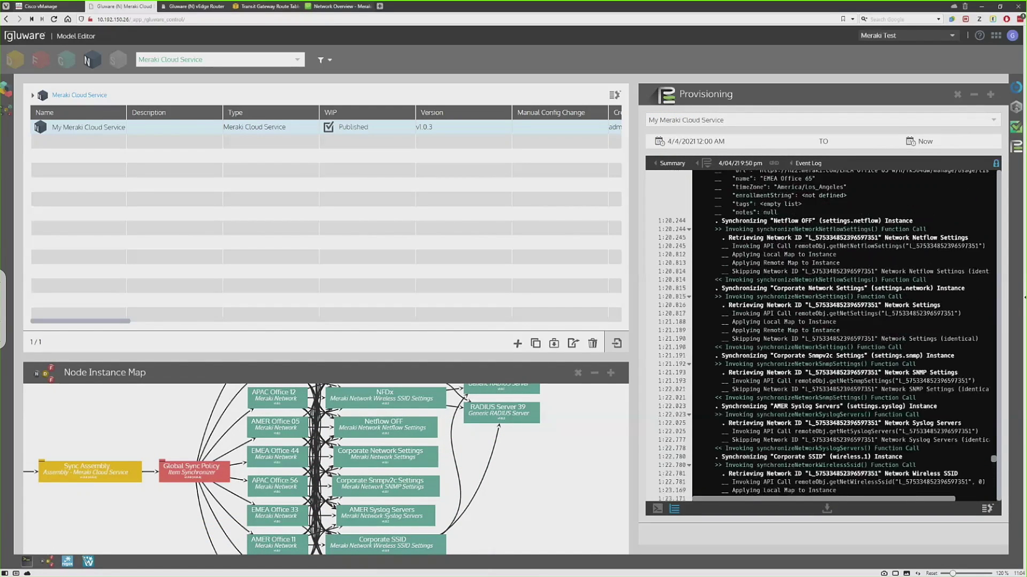
- Examine the 4/04/21 9:50 pm provisioning log for the network and SSID synchronization entries, alongside the policies in the node instance map
{"action": "scroll", "coordinate": [845, 335], "scroll_direction": "up", "scroll_amount": 3}
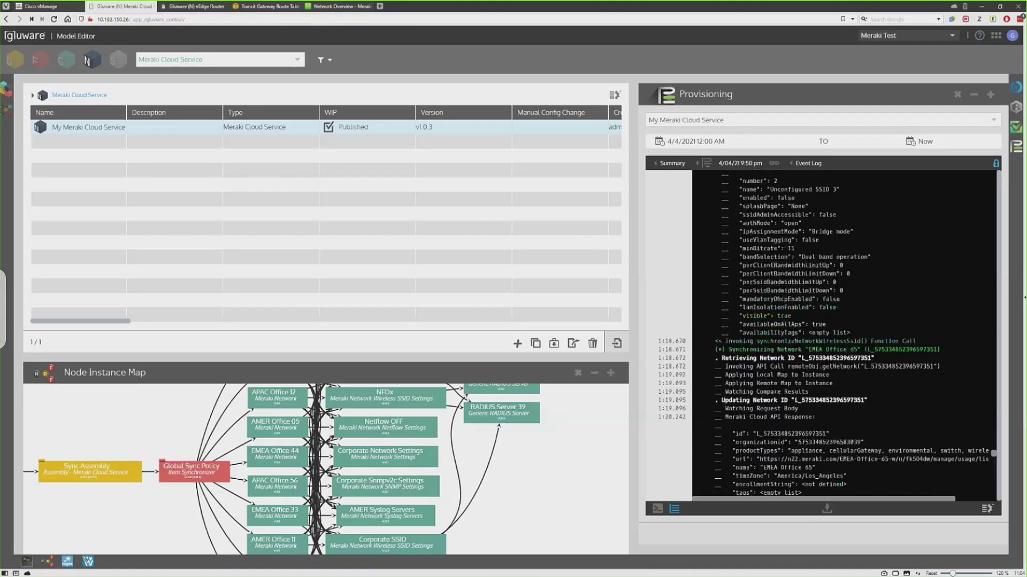
{"action": "scroll", "coordinate": [844, 335], "scroll_direction": "up", "scroll_amount": 3}
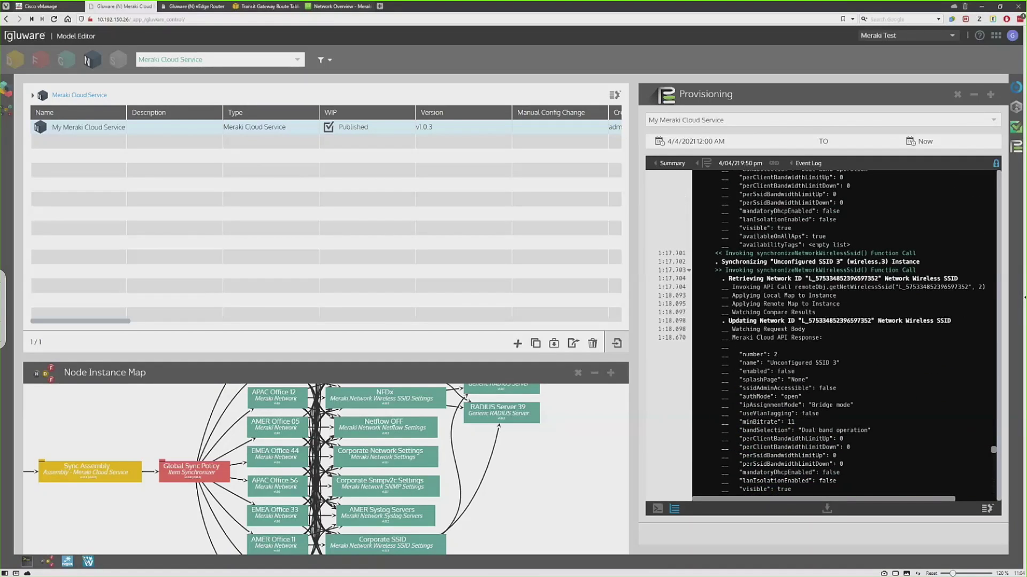
{"action": "scroll", "coordinate": [844, 336], "scroll_direction": "up", "scroll_amount": 10}
{"action": "scroll", "coordinate": [845, 336], "scroll_direction": "up", "scroll_amount": 2}
{"action": "scroll", "coordinate": [845, 335], "scroll_direction": "up", "scroll_amount": 1}
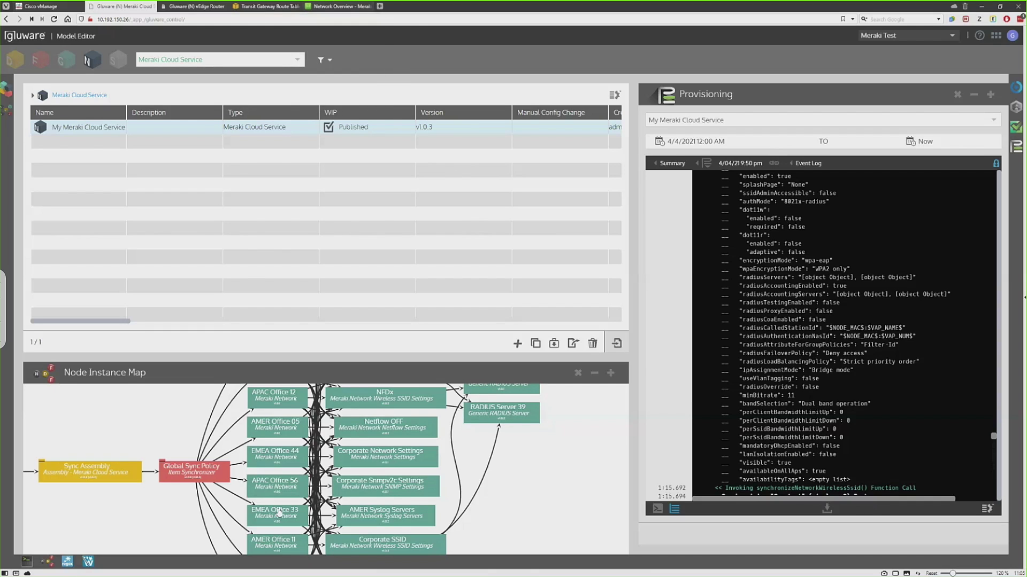
{"action": "left_click_drag", "start_coordinate": [473, 491], "coordinate": [508, 467]}
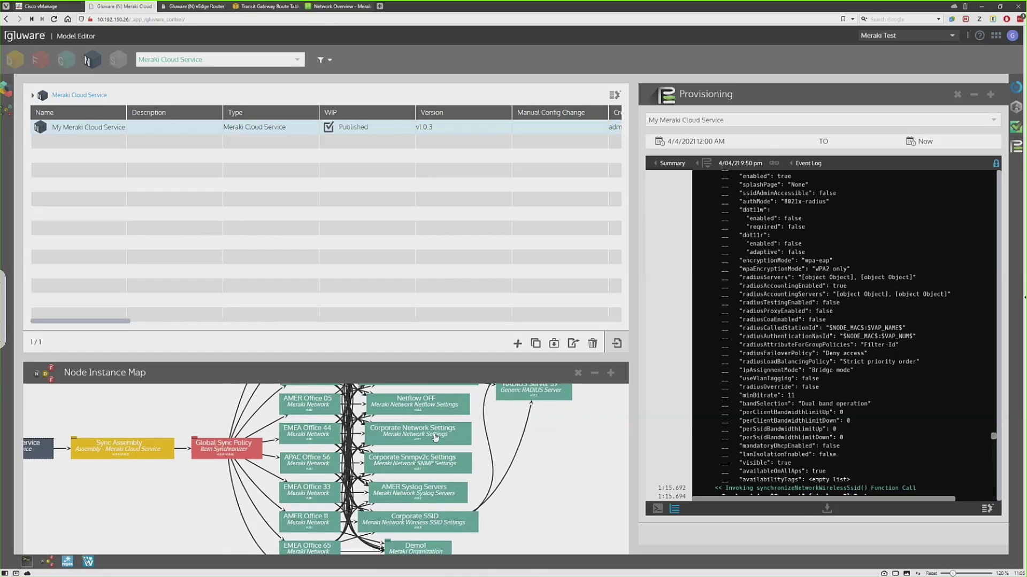
{"action": "left_click_drag", "start_coordinate": [380, 454], "coordinate": [326, 461]}
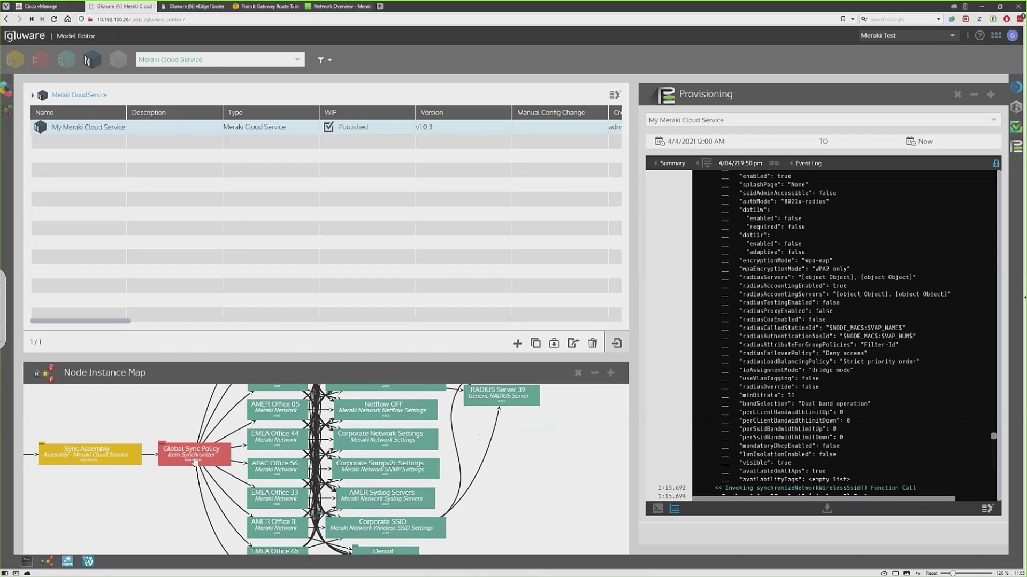